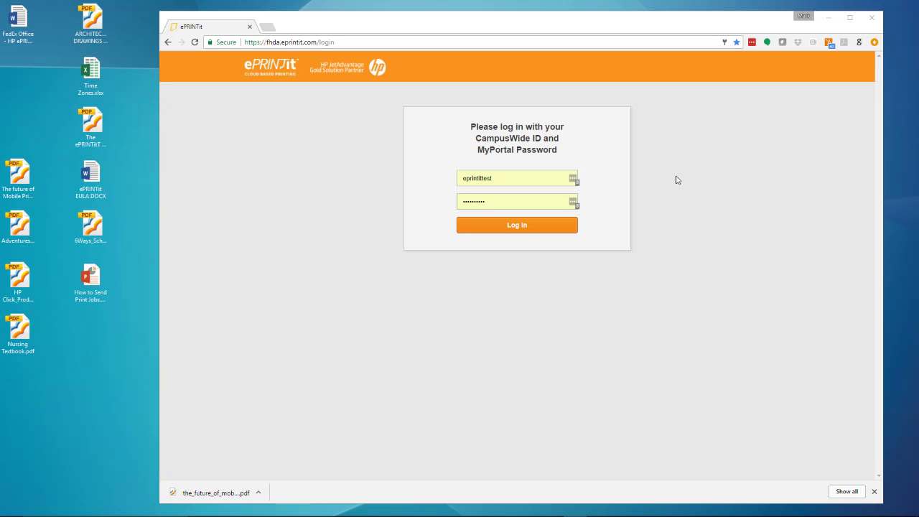
# - Log in with the prefilled credentials and upload the desktop files ePRINTit EULA.DOCX, the 6Ways school poster PDF, the How to Send Print Jobs presentation and Time Zones.xlsx
pyautogui.click(511, 227)
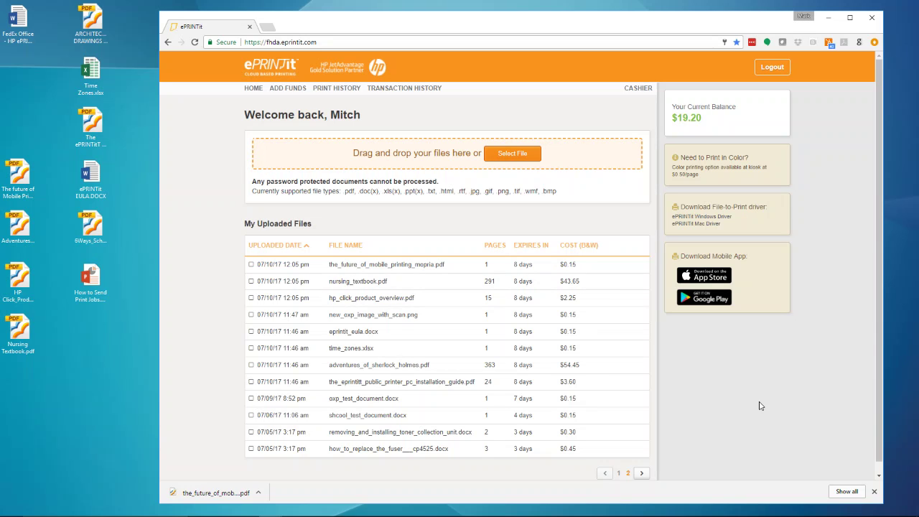
pyautogui.moveTo(91, 174); pyautogui.dragTo(370, 154)
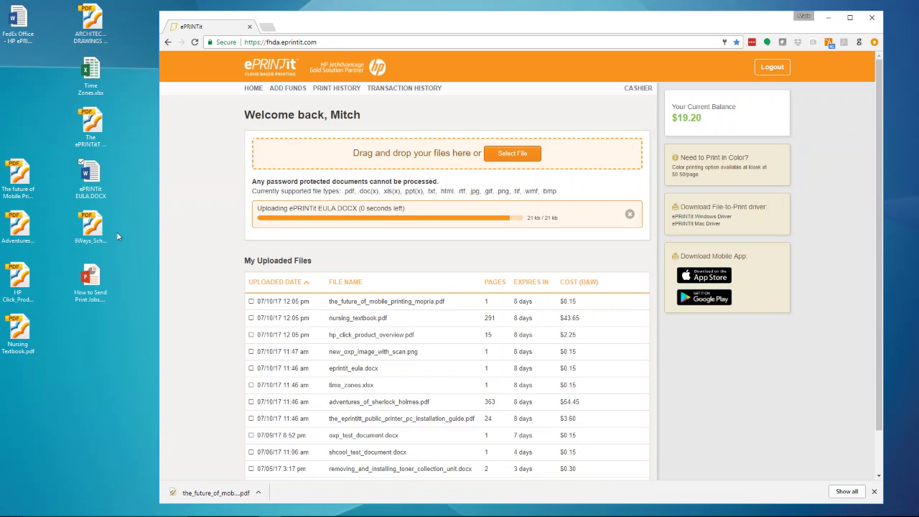
pyautogui.moveTo(101, 232); pyautogui.dragTo(358, 154)
pyautogui.moveTo(90, 277); pyautogui.dragTo(388, 154)
pyautogui.click(92, 70)
pyautogui.moveTo(94, 72); pyautogui.dragTo(369, 183)
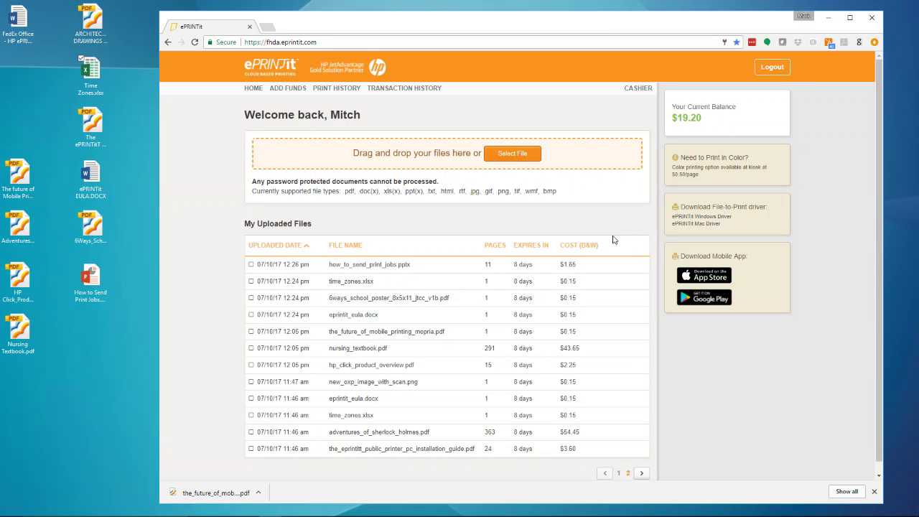
# - Browse for new OXP image with Scan.png in the OXPD and Student Portal Sceenshots folder and upload it
pyautogui.click(520, 156)
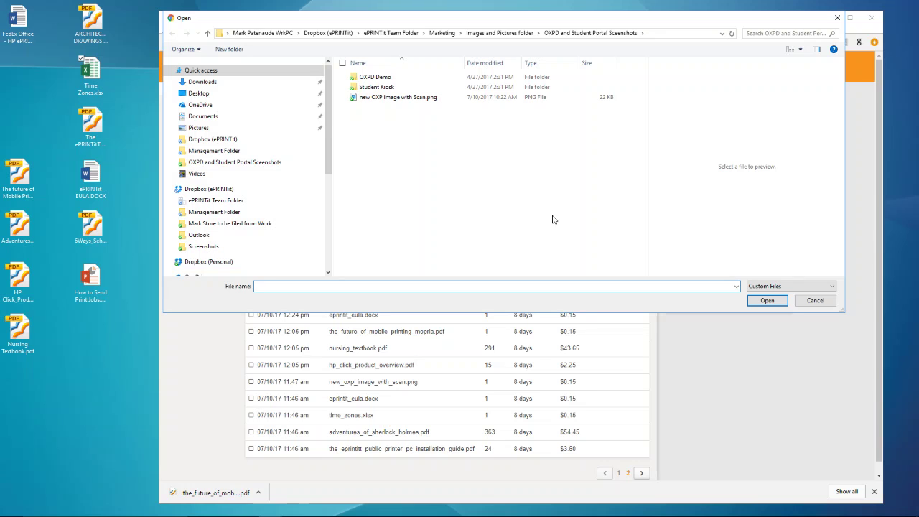
pyautogui.click(392, 97)
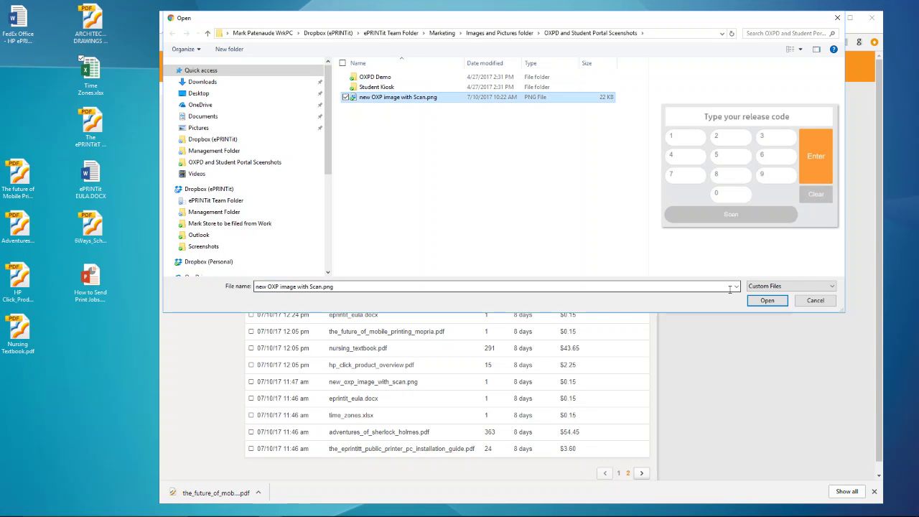
pyautogui.click(765, 300)
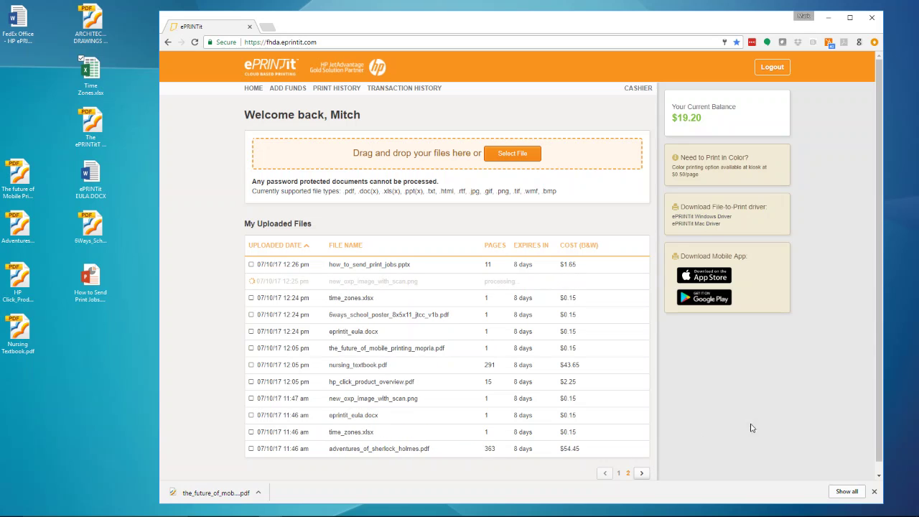
# - Select the four newest uploaded files and delete how_to_send_print_jobs.pptx, new_oxp_image_with_scan.png and time_zones.xlsx from that selection
pyautogui.click(251, 265)
pyautogui.click(252, 281)
pyautogui.click(251, 298)
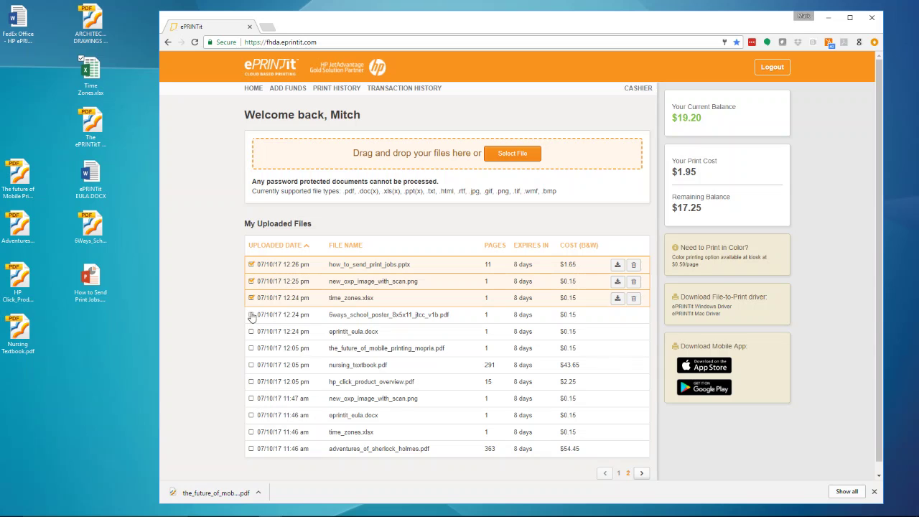
pyautogui.click(251, 315)
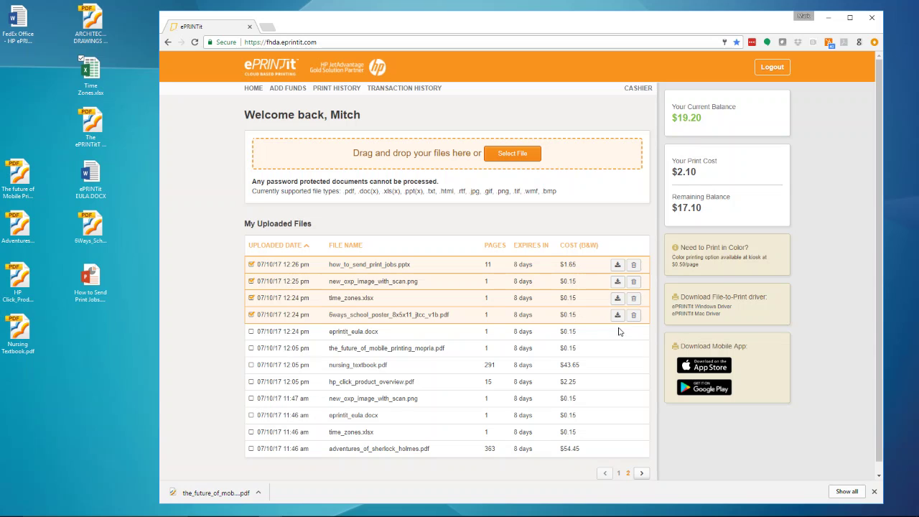
pyautogui.click(636, 266)
pyautogui.click(633, 281)
pyautogui.click(634, 298)
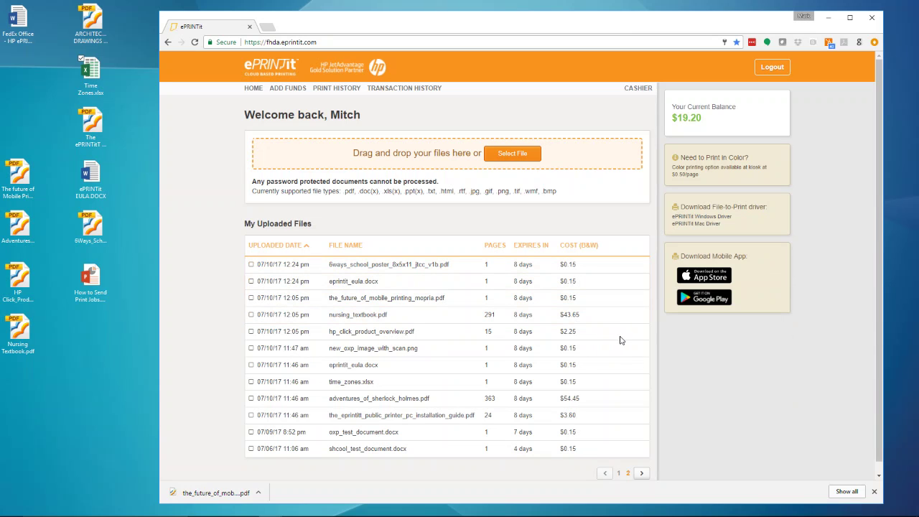
# - Select 6ways_school_poster_8x5x11_jtcc_v1b.pdf in the uploaded files and download it
pyautogui.click(252, 265)
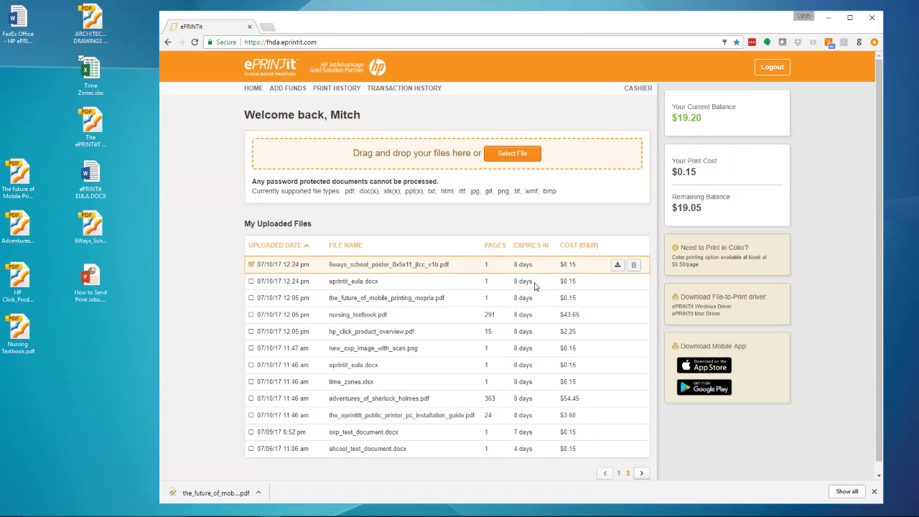
pyautogui.click(617, 265)
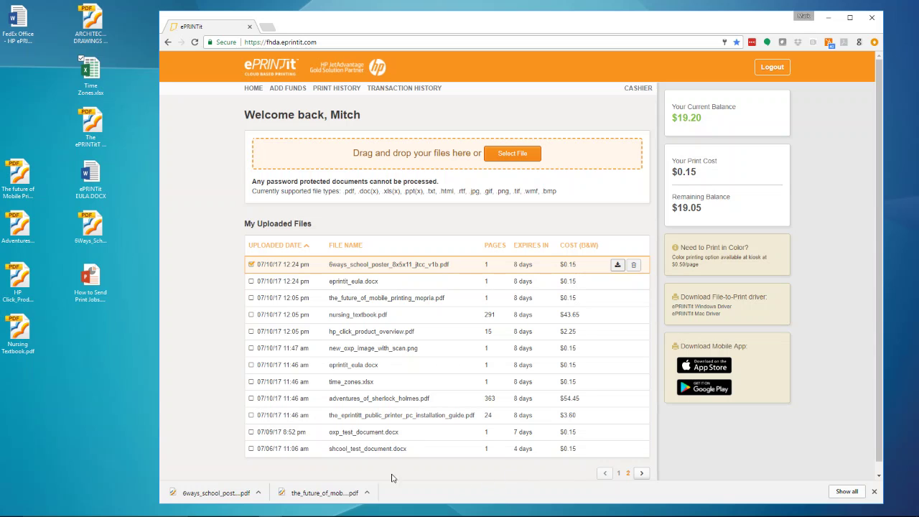
pyautogui.moveTo(363, 514)
# - Add the newest eprintit_eula.docx and nursing_textbook.pdf to the selected uploaded files
pyautogui.rightClick(254, 282)
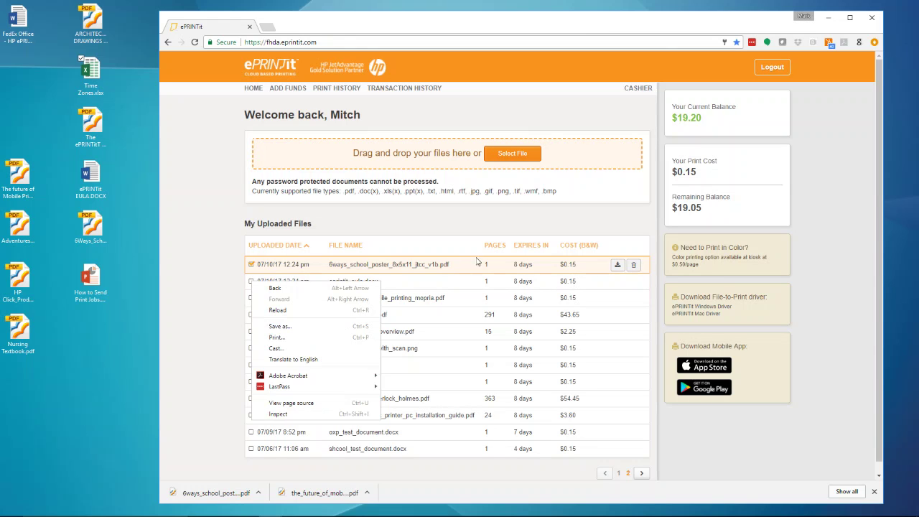
pyautogui.click(252, 282)
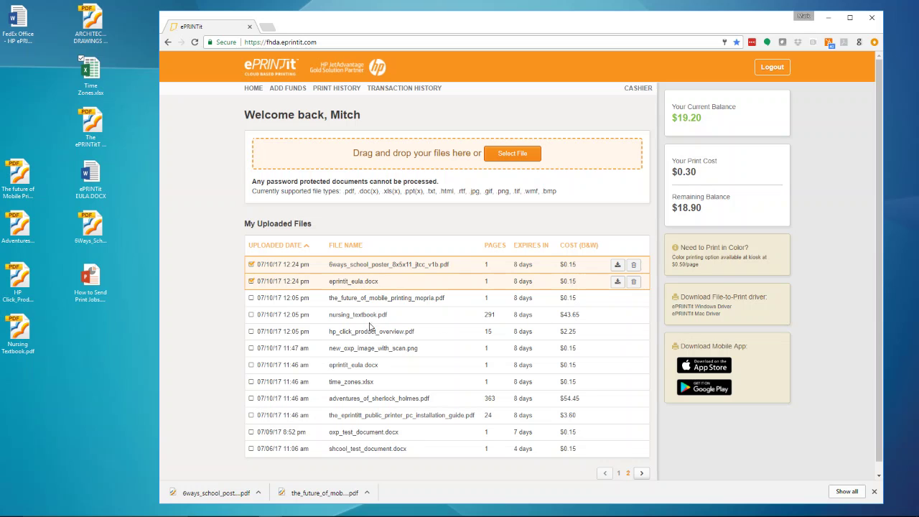
pyautogui.click(251, 315)
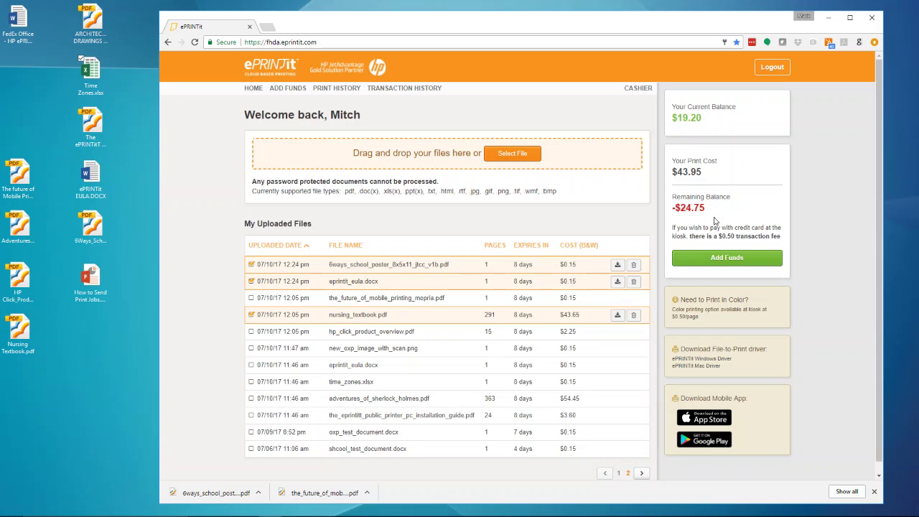
# - Open the form for adding funds by credit card and try the preset amounts $5, $10 and $15
pyautogui.click(745, 256)
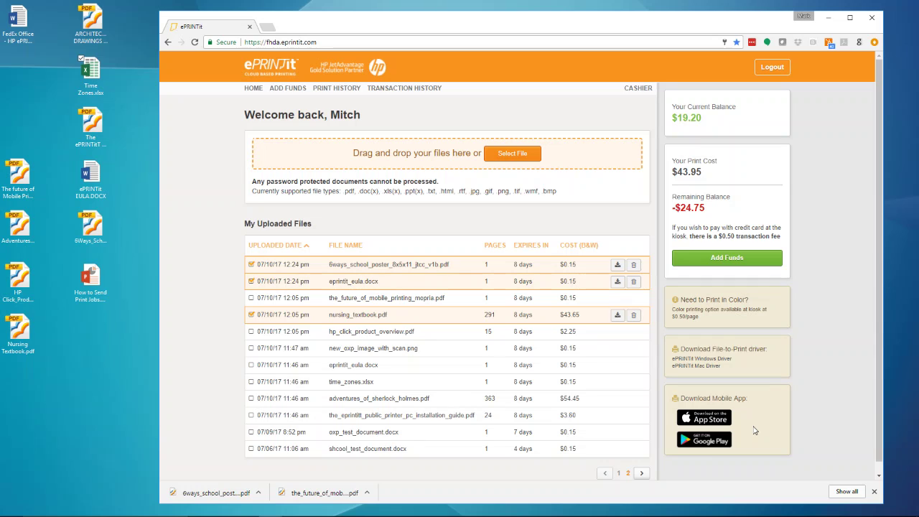
pyautogui.click(291, 90)
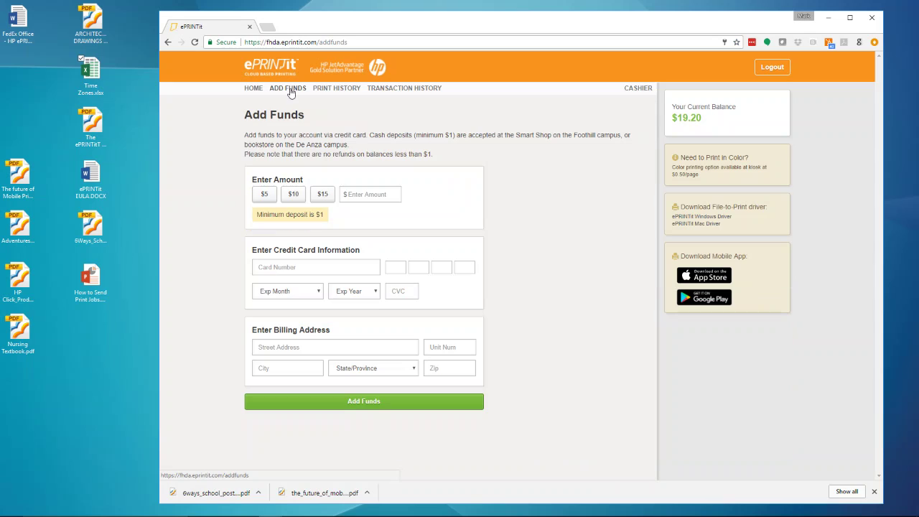
pyautogui.click(263, 195)
pyautogui.click(294, 195)
pyautogui.click(320, 197)
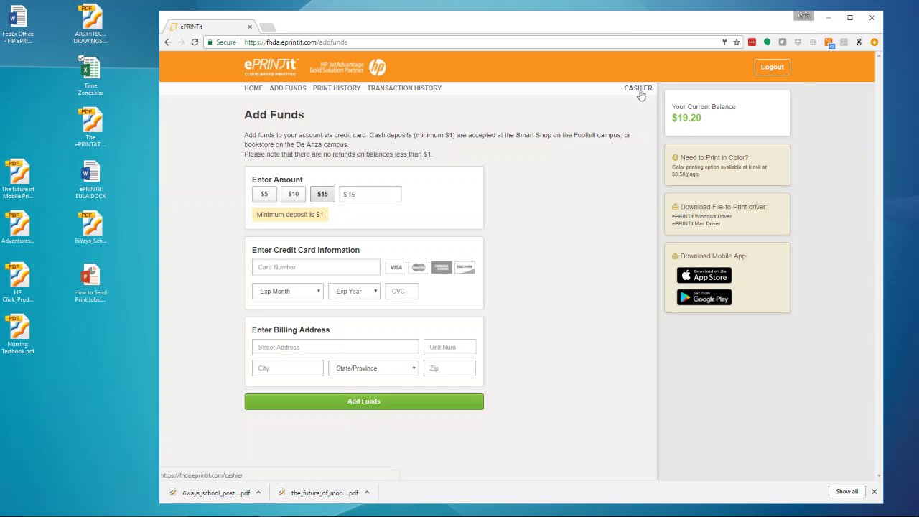
# - Review the cashier funding form, the print history and the payment transactions, and return to the uploaded files on the home page
pyautogui.click(638, 88)
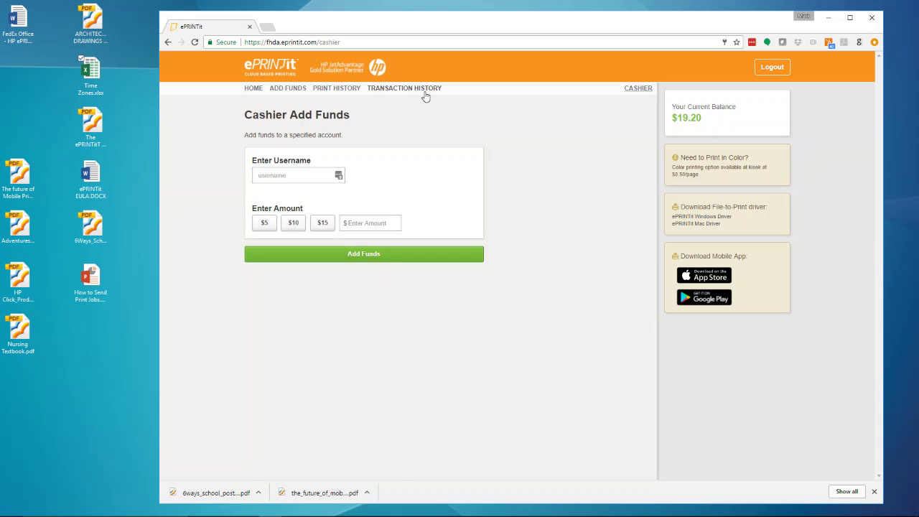
pyautogui.click(318, 91)
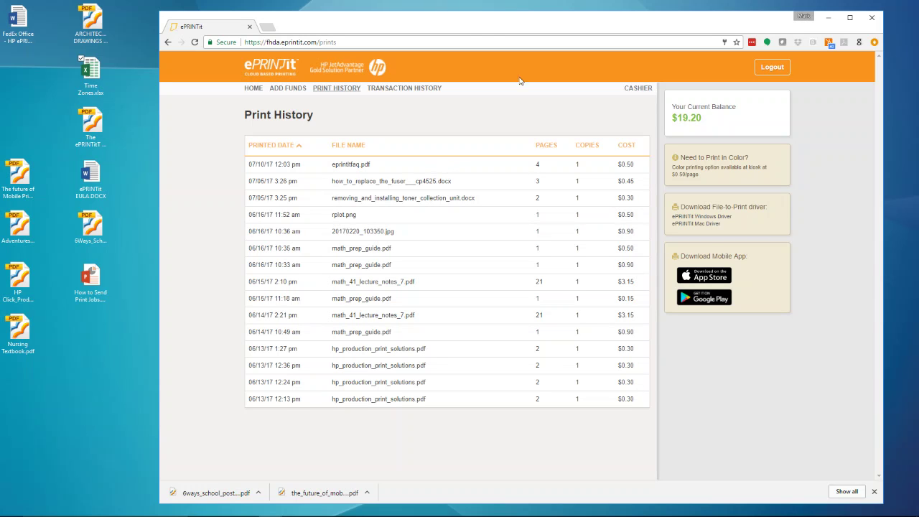
pyautogui.click(393, 89)
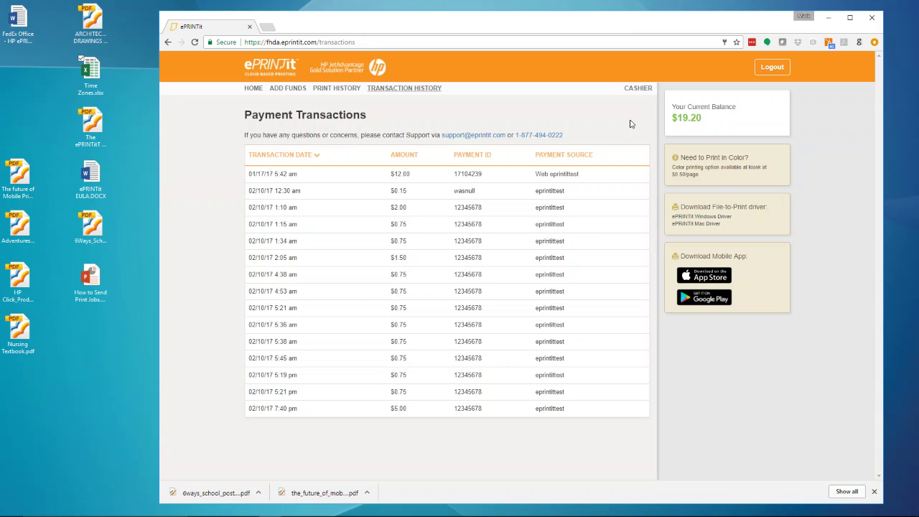
pyautogui.click(253, 89)
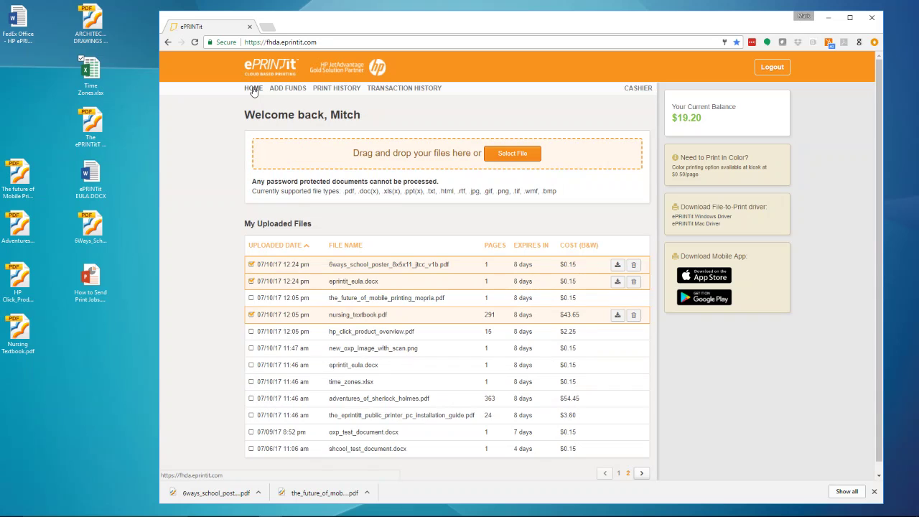